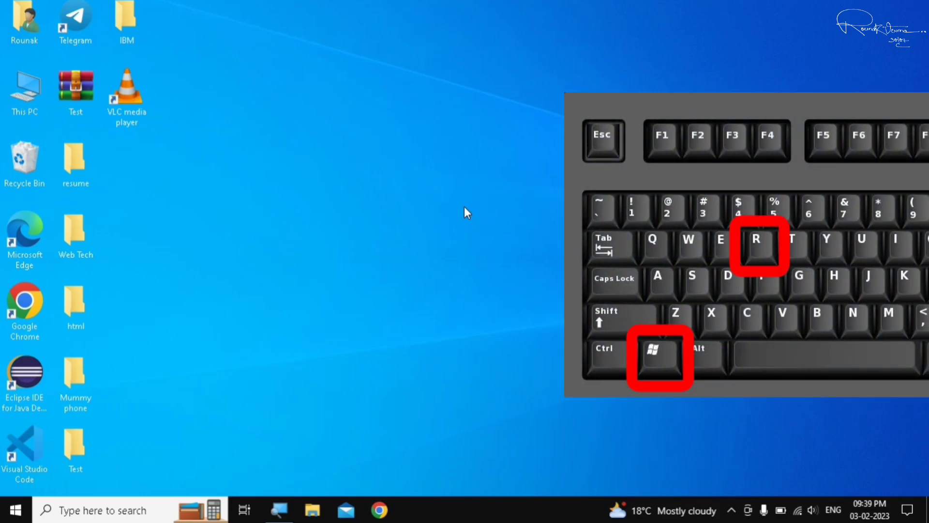
Open the Windows Temp folder by running the command temp
key(super+r)
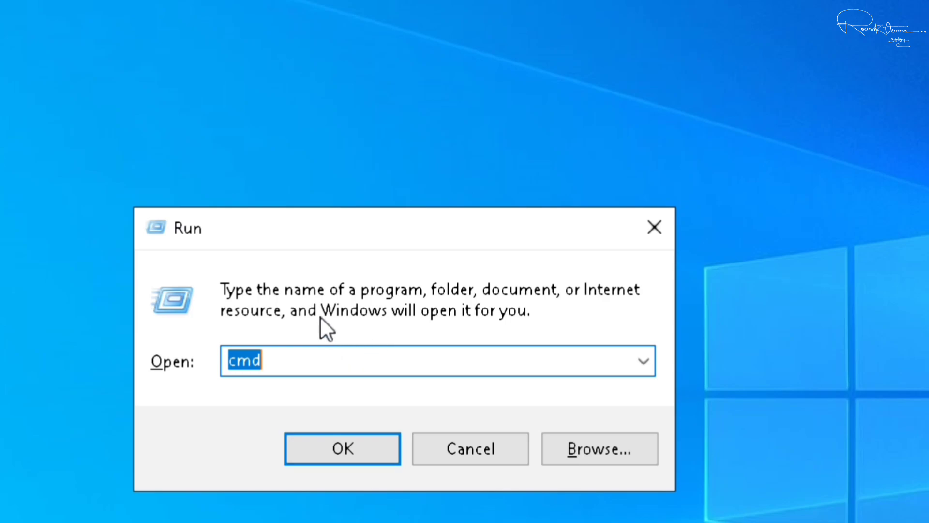
key(BackSpace)
text(temp)
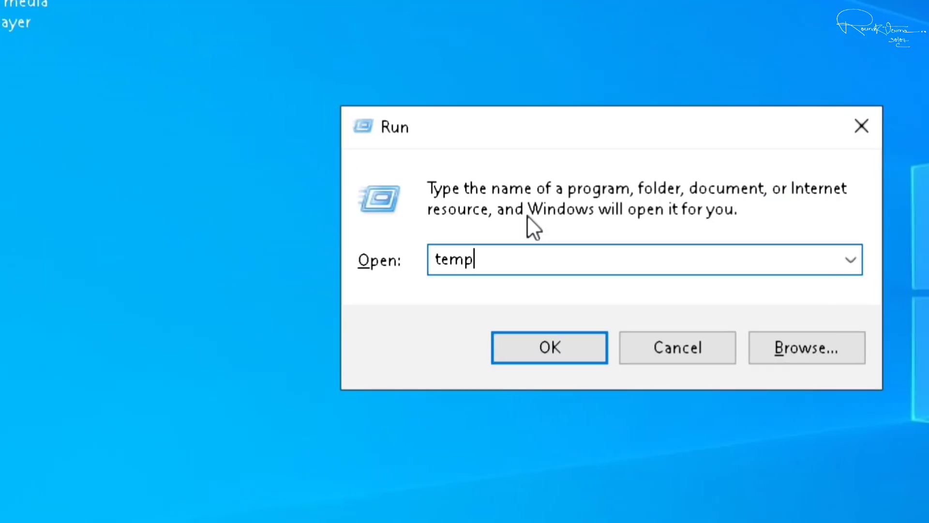
key(Return)
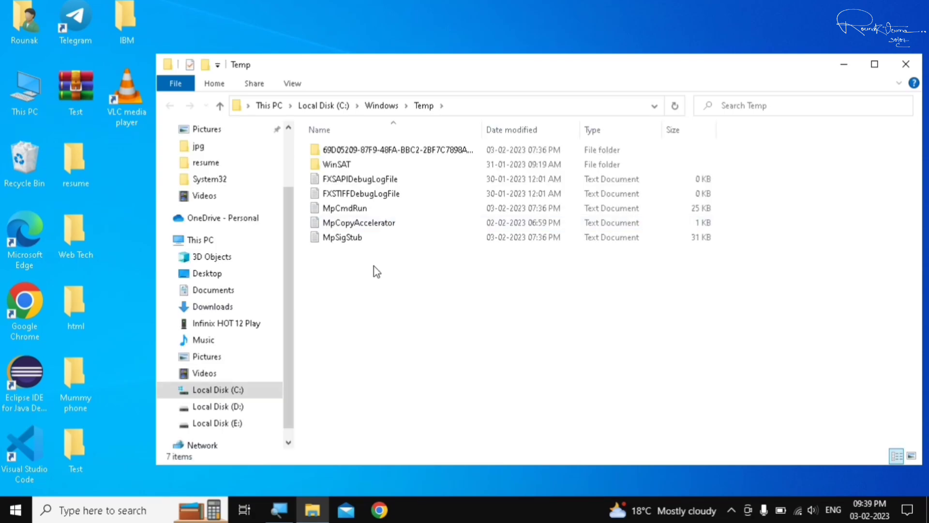
Permanently delete all files and folders in the Windows Temp folder and close its window
drag(337, 257, 437, 150)
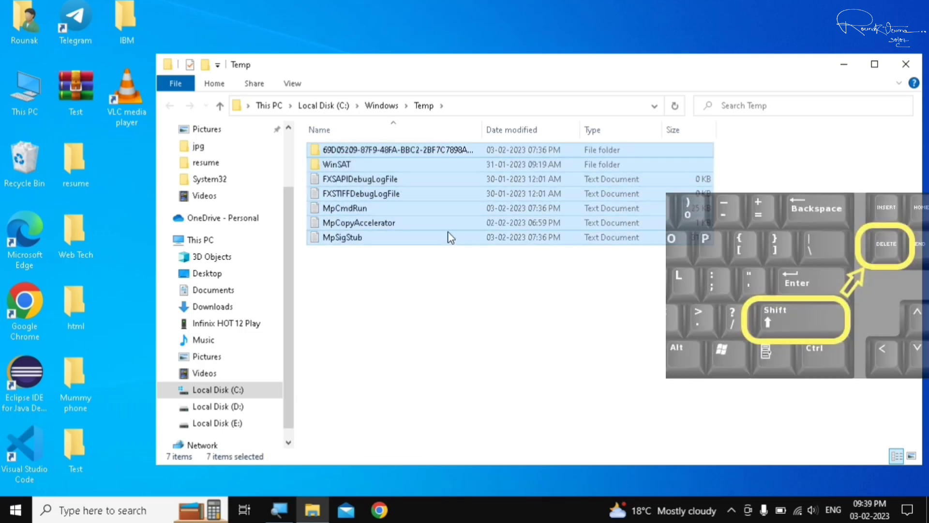
key(shift+Delete)
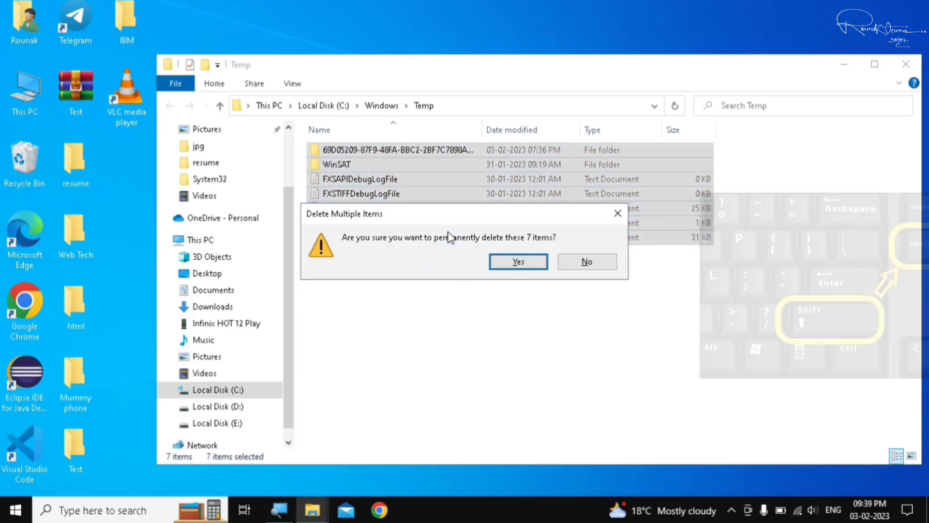
click(518, 266)
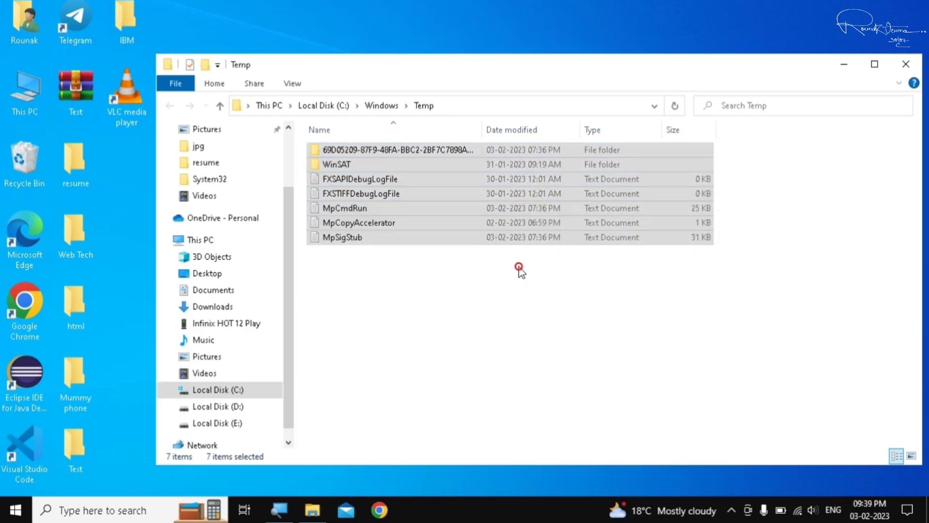
click(431, 183)
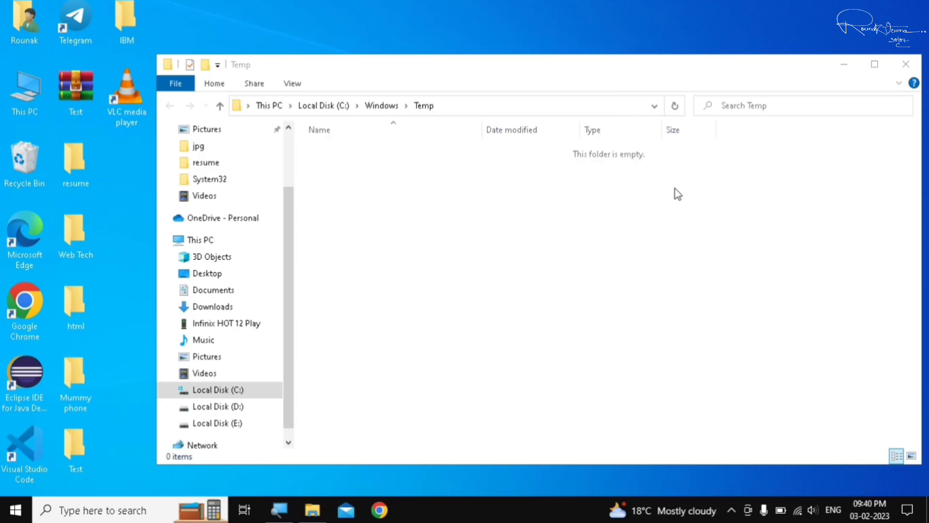
click(906, 64)
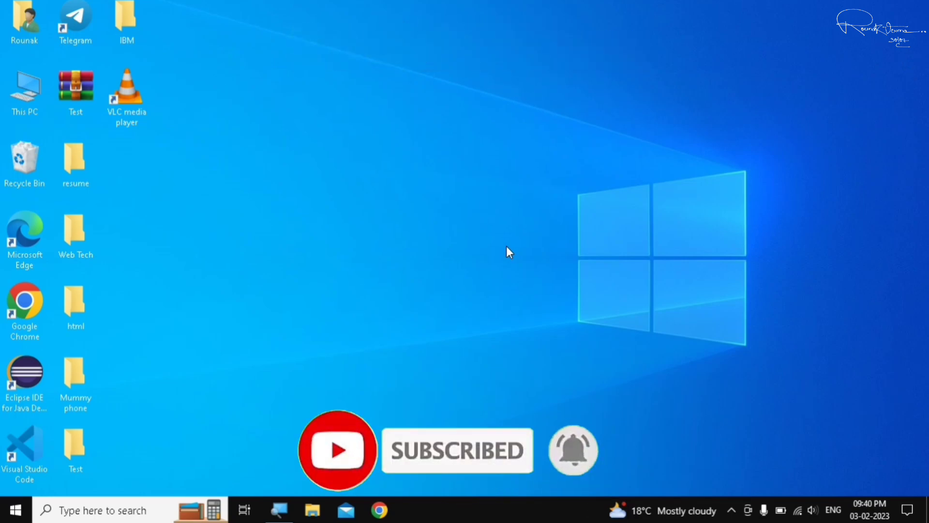
Open the Windows Prefetch folder by running the command prefetch, and close the folder window
key(super+r)
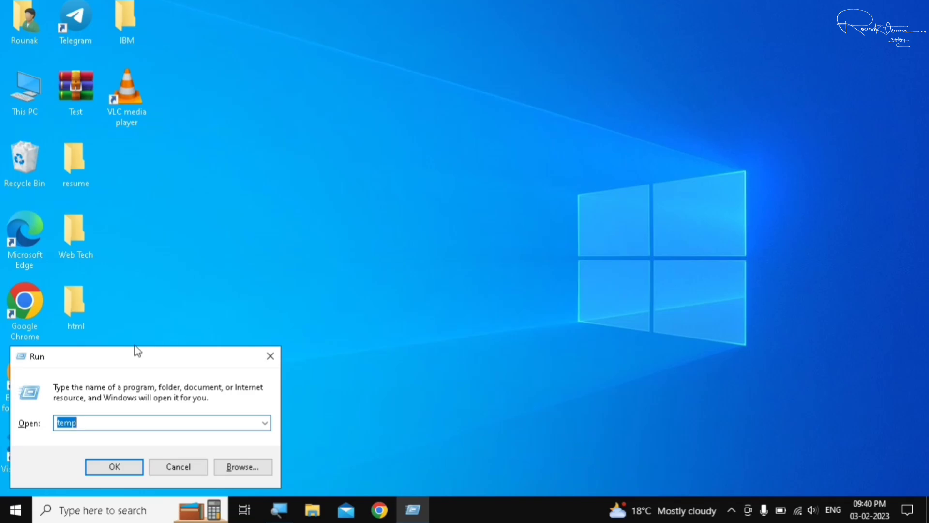
drag(132, 353, 460, 167)
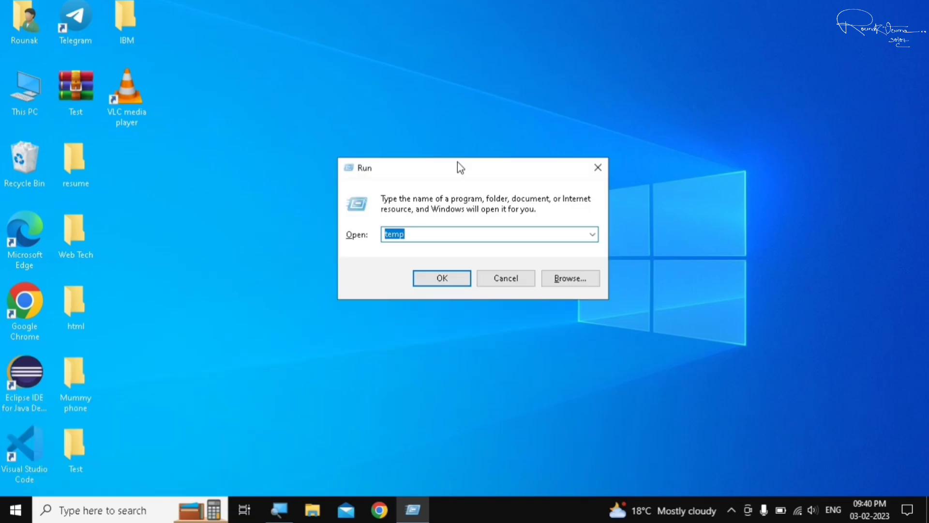
key(BackSpace)
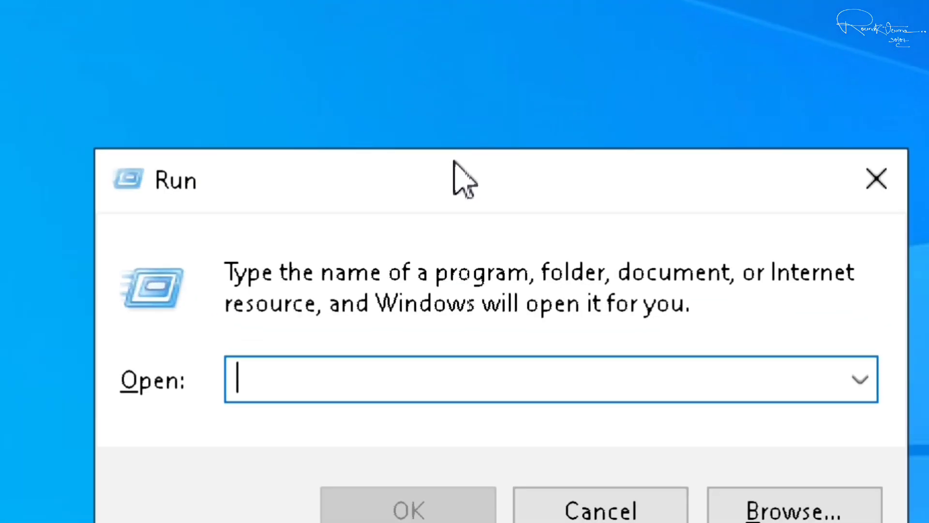
text(prefe)
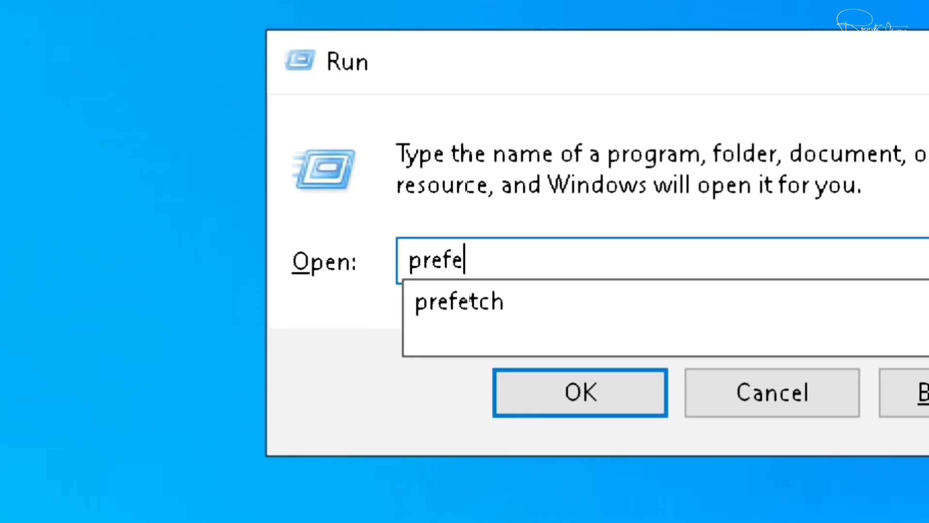
text(tch)
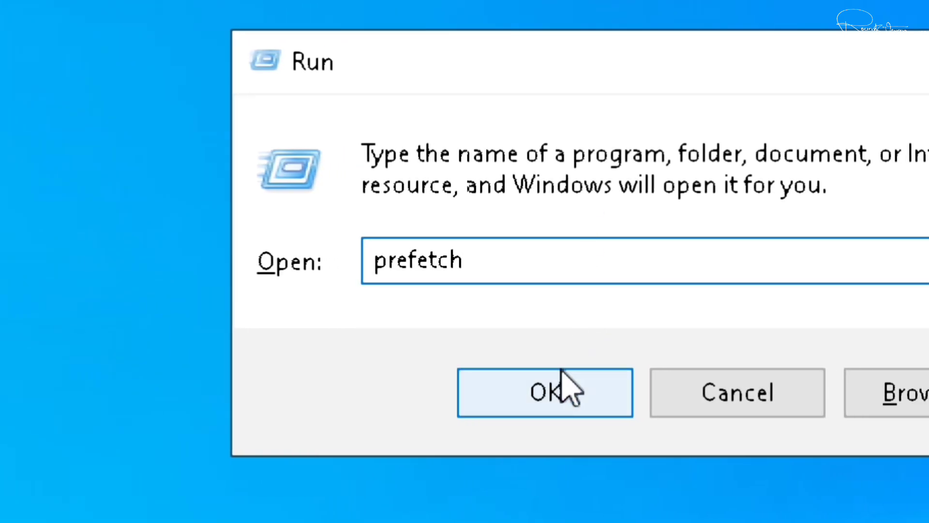
click(562, 370)
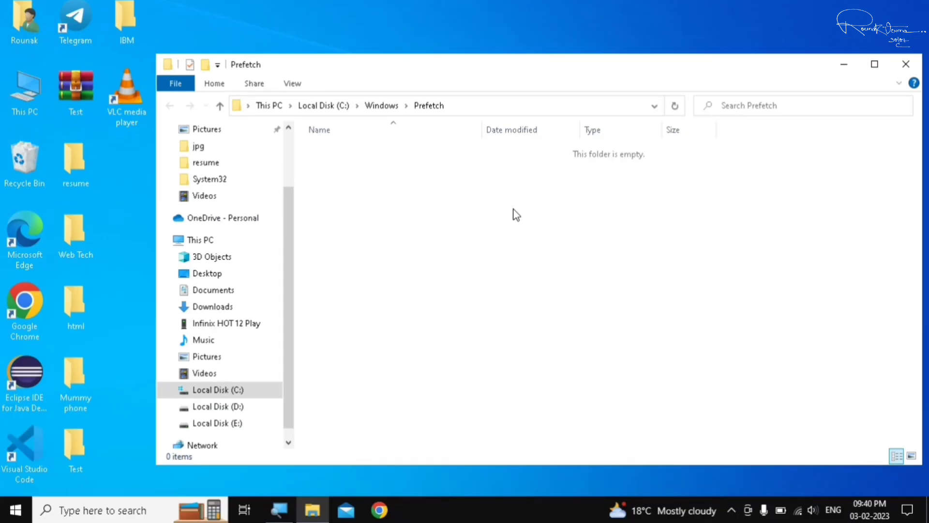
click(907, 64)
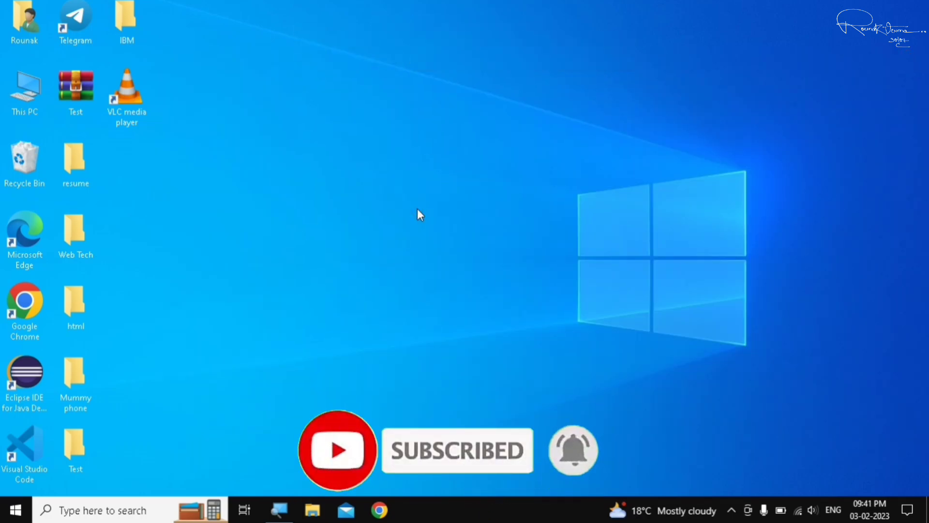
Open the user account's local Temp folder by running the command %temp%
key(super+r)
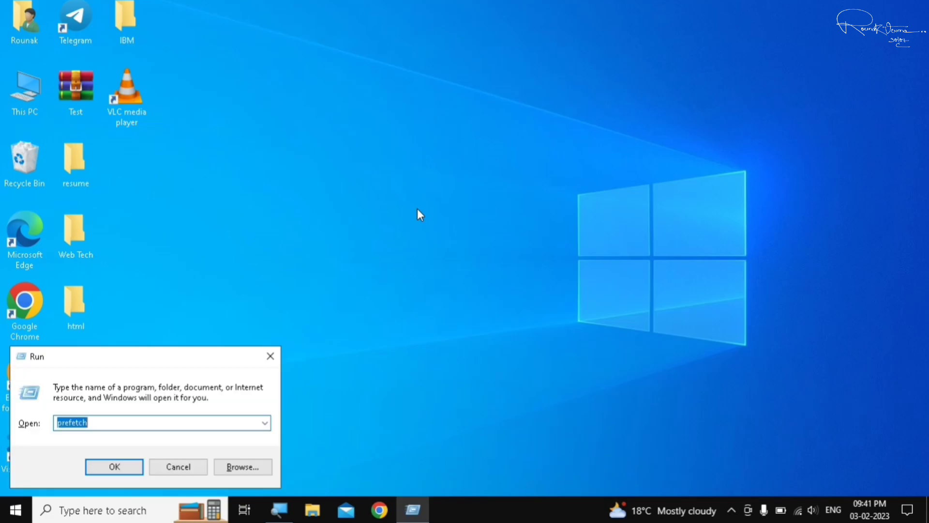
drag(152, 357, 464, 188)
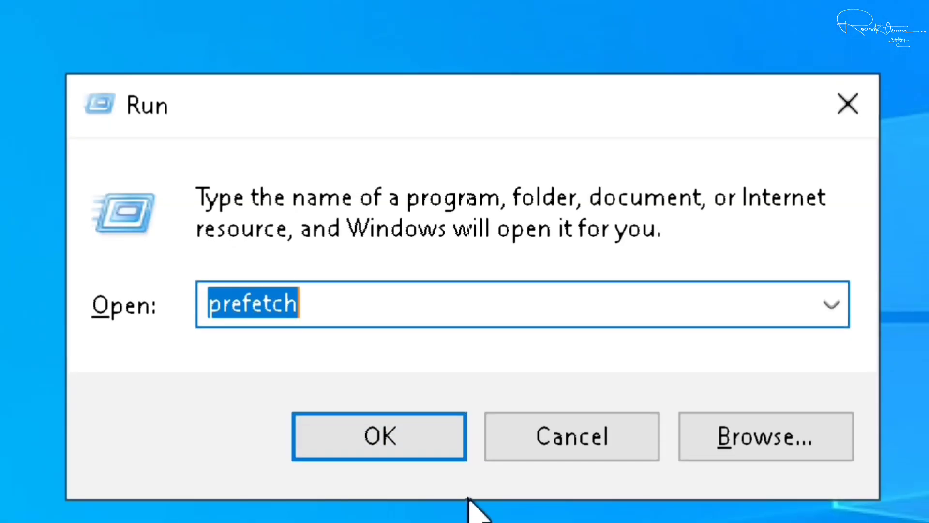
key(BackSpace)
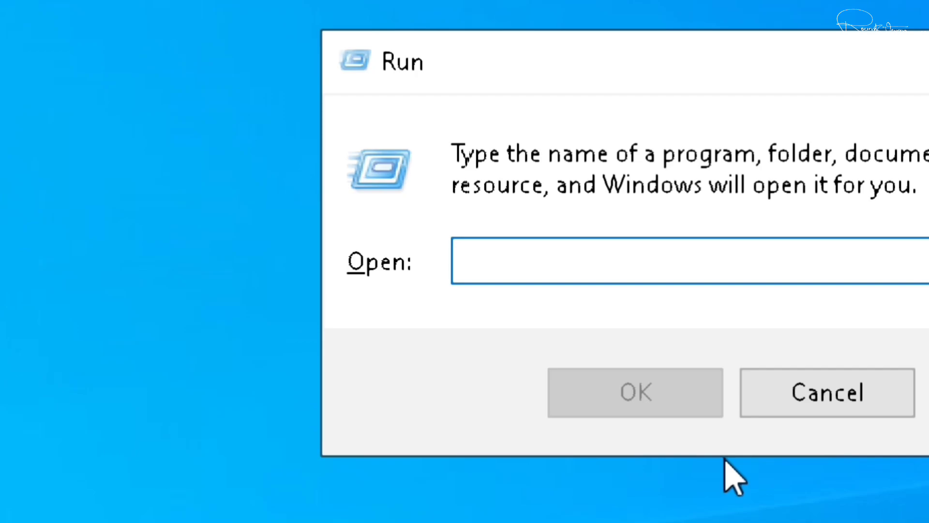
text(%temp%)
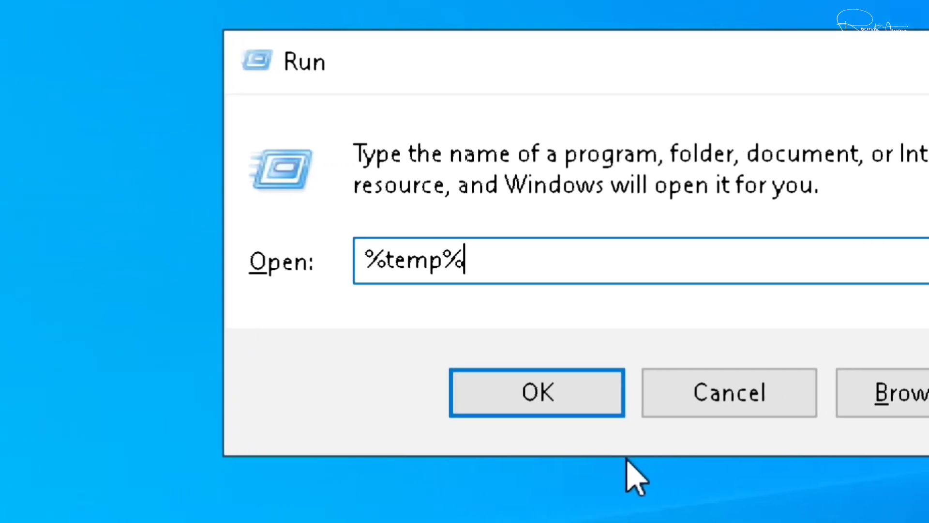
click(553, 384)
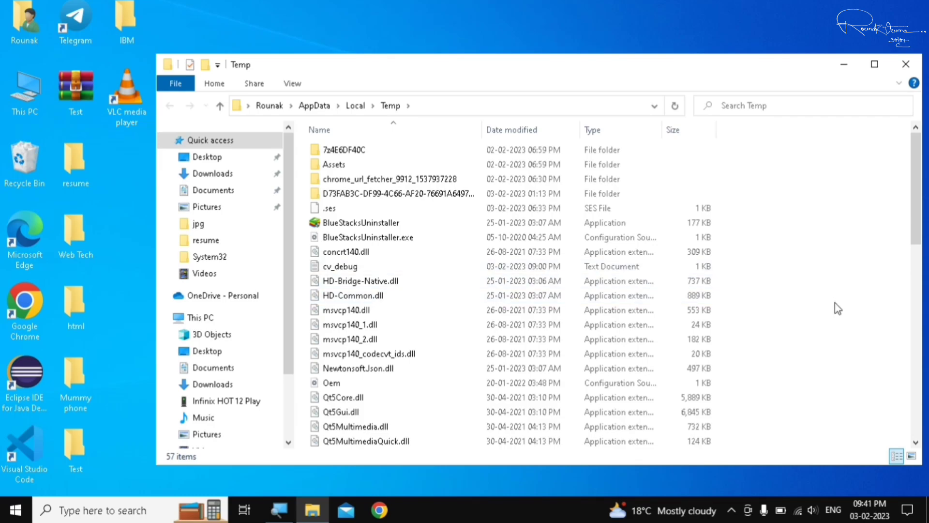
Permanently delete everything in the user's local Temp folder, including the remaining locked folder, and close the window
scroll(835, 303, down, 12)
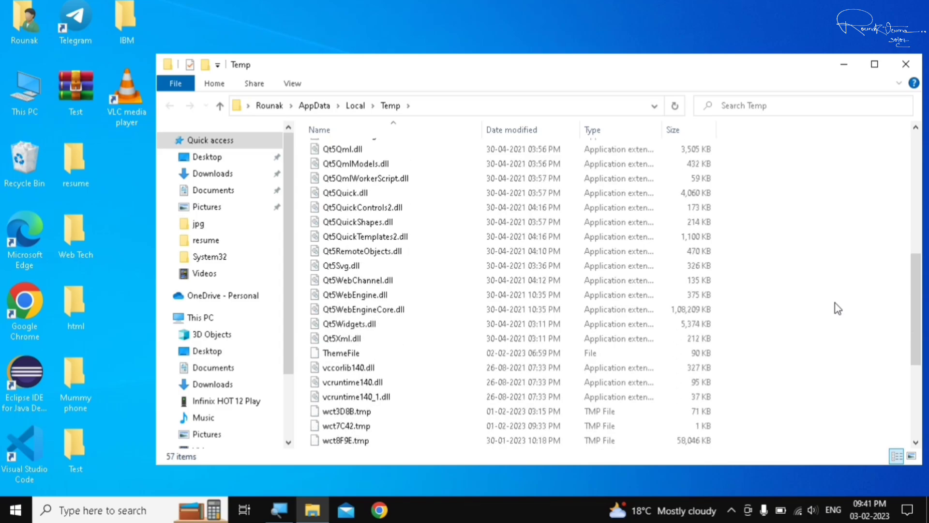
scroll(842, 339, up, 8)
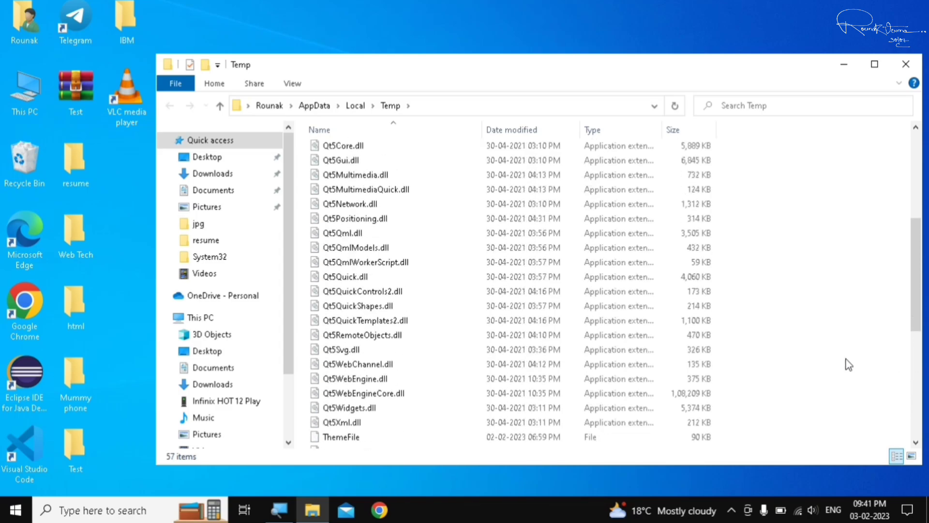
scroll(758, 370, up, 3)
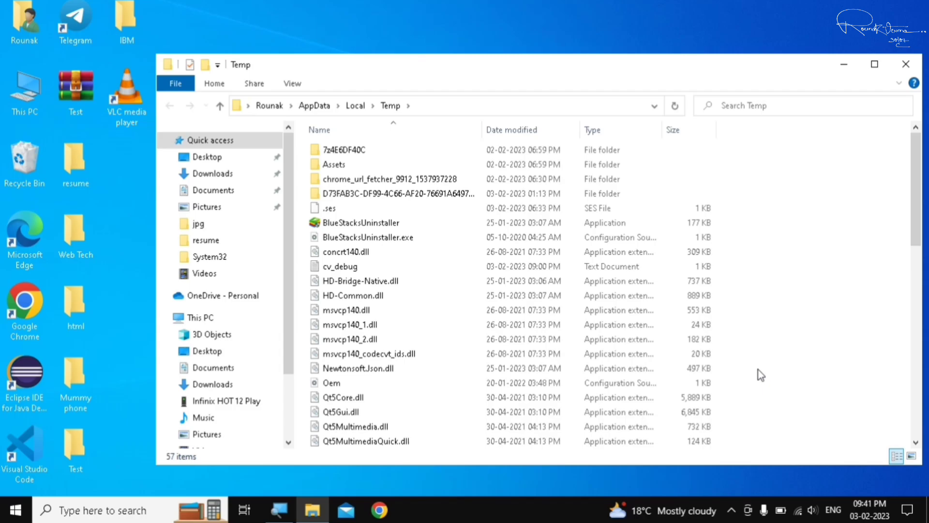
key(ctrl+a)
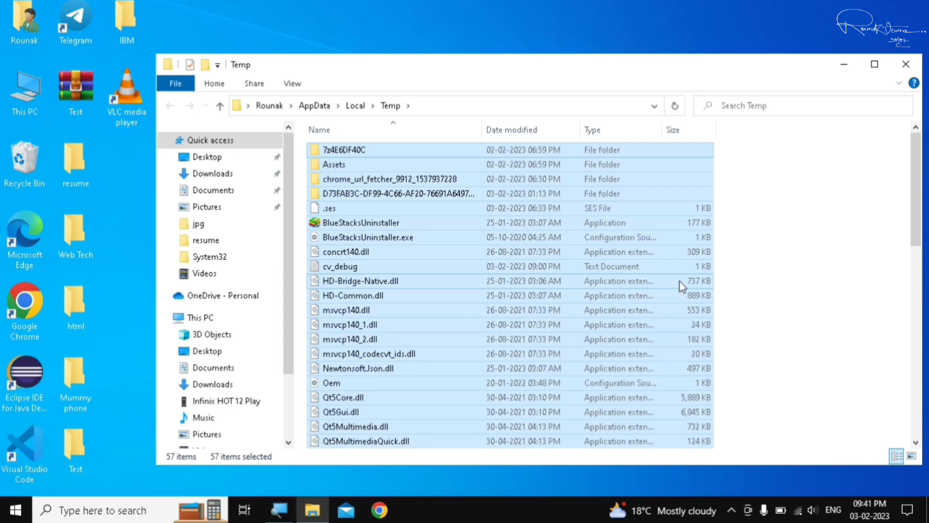
key(shift+Delete)
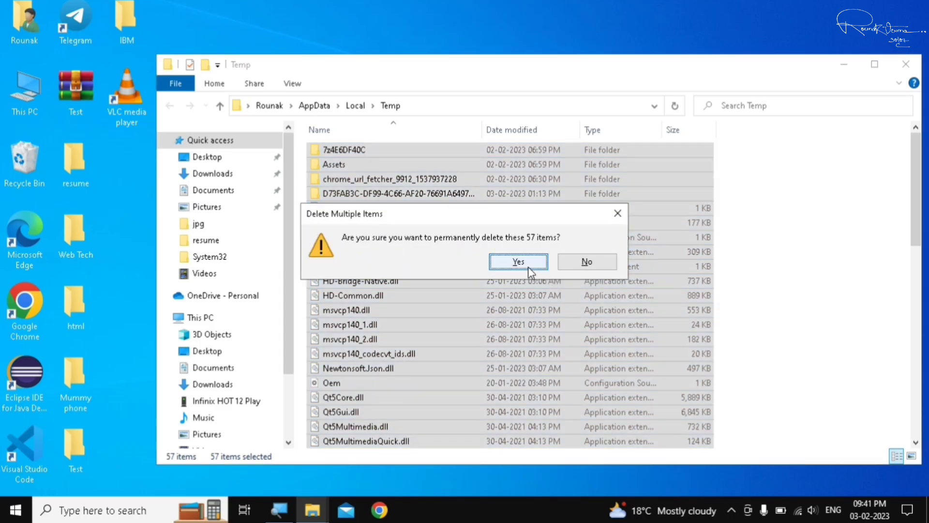
click(519, 261)
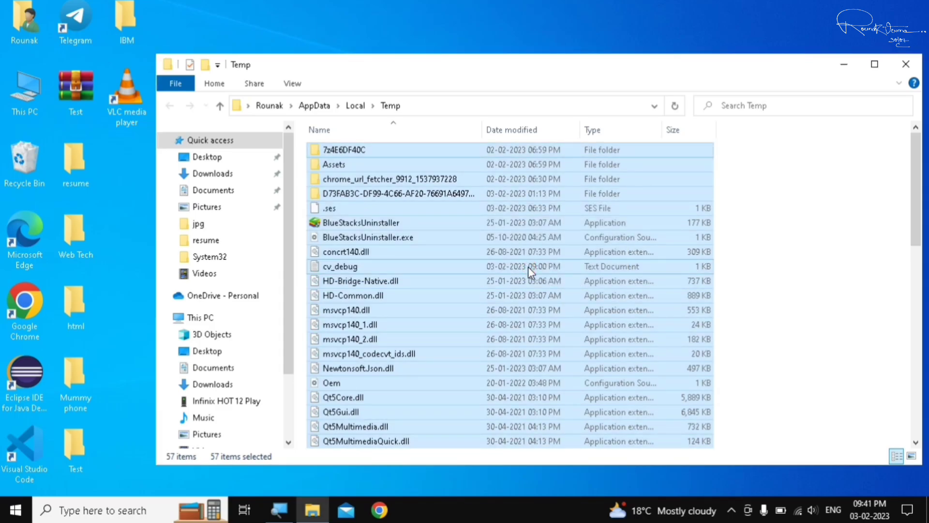
click(429, 206)
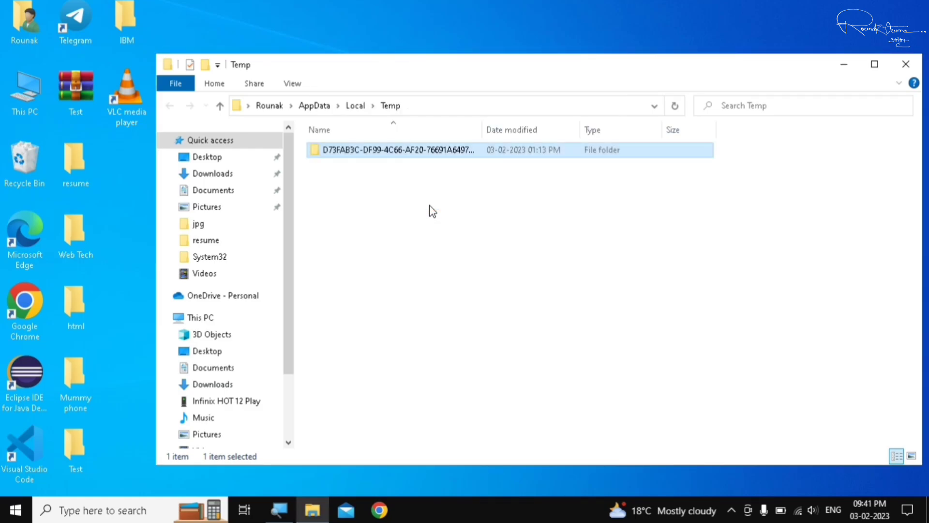
click(429, 205)
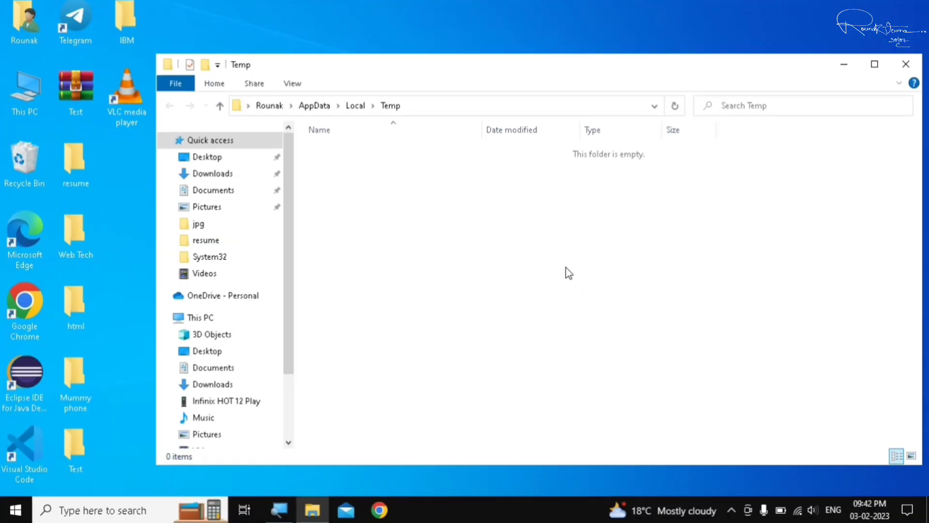
click(906, 63)
click(451, 210)
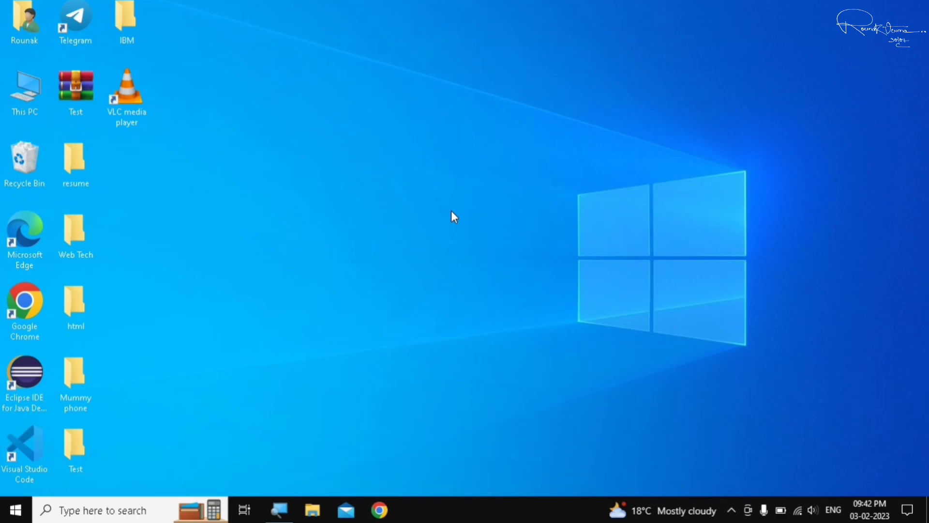
Launch the Disk Cleanup utility by running the command cleanmgr
key(super+r)
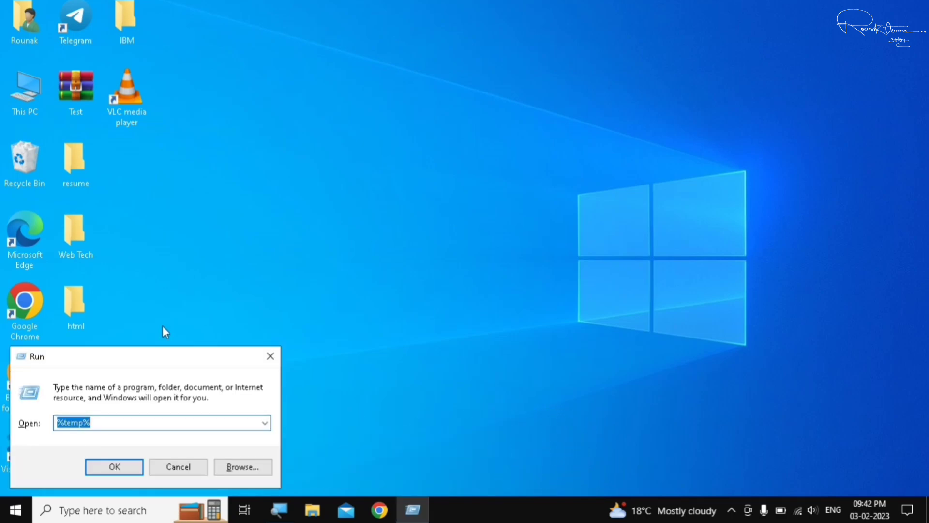
drag(120, 361, 435, 187)
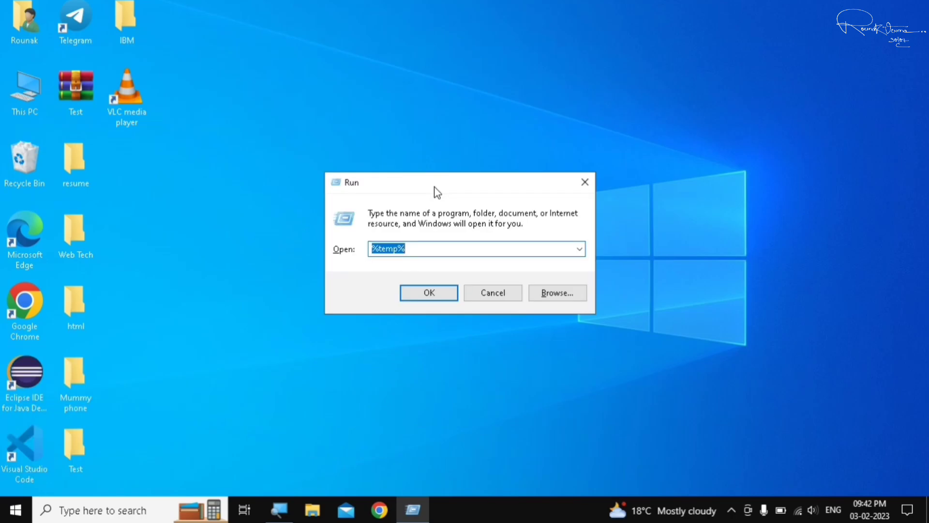
key(BackSpace)
text(c)
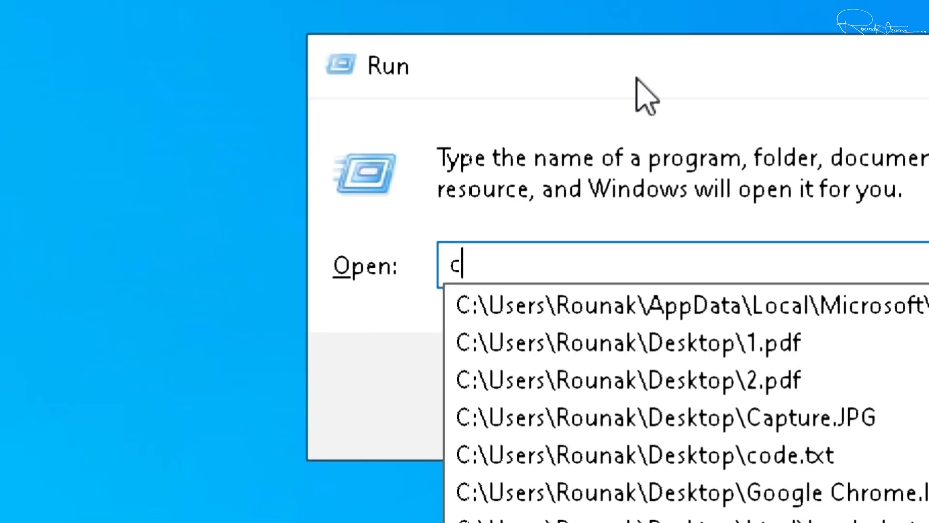
text(leanm)
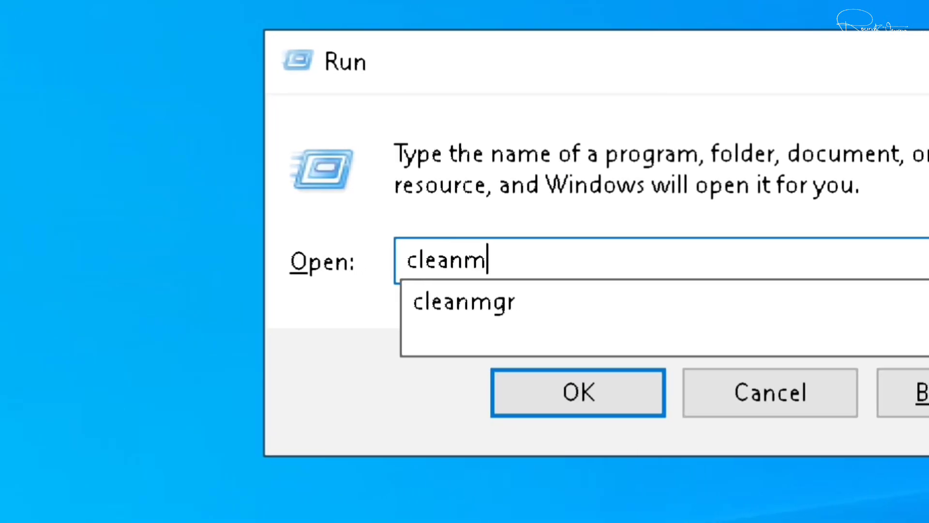
text(gr)
key(Return)
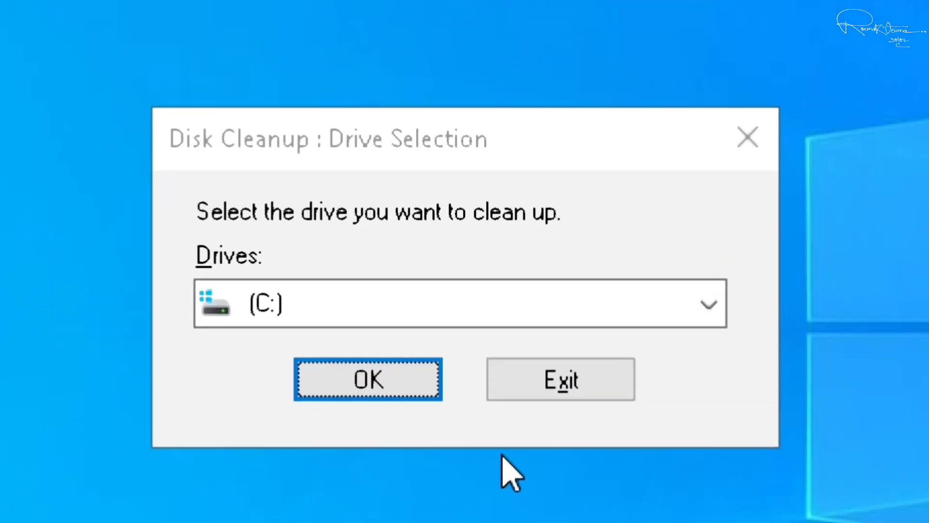
Choose drive C: as the drive to clean up and start the scan for removable files
click(489, 286)
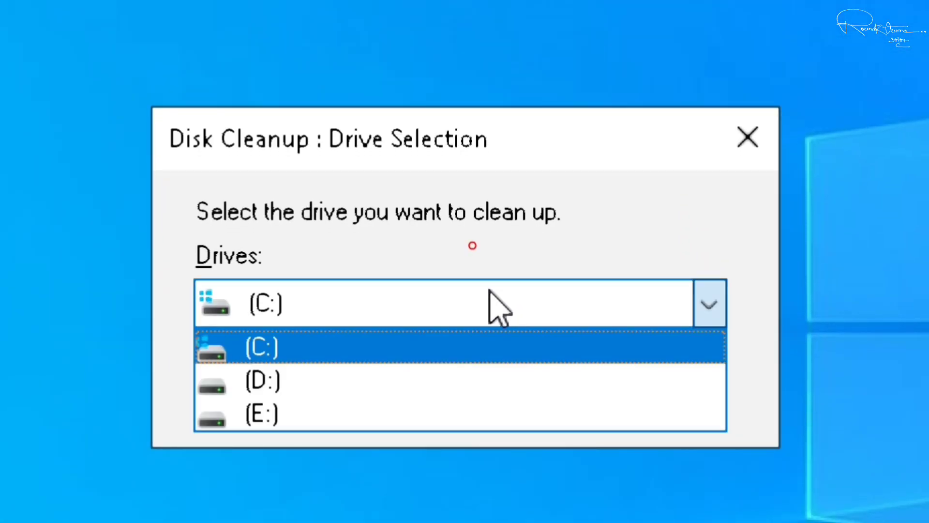
click(433, 334)
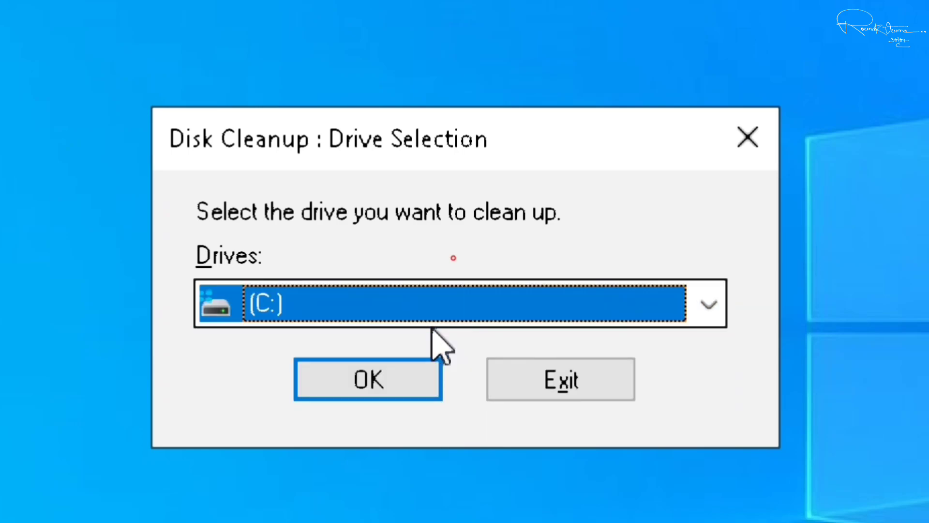
click(344, 386)
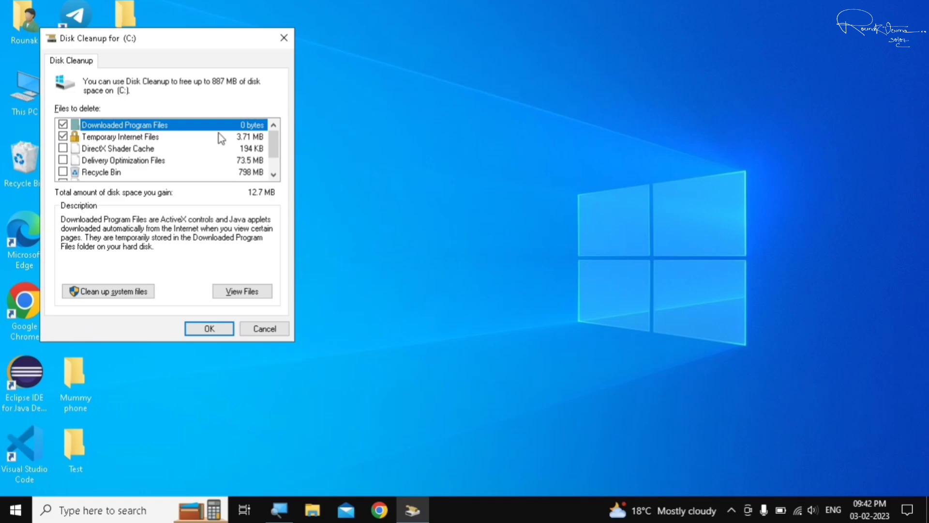
Add DirectX Shader Cache, Delivery Optimization Files, Recycle Bin and Temporary files to the cleanup selection, and permanently delete all selected files
drag(500, 83, 436, 82)
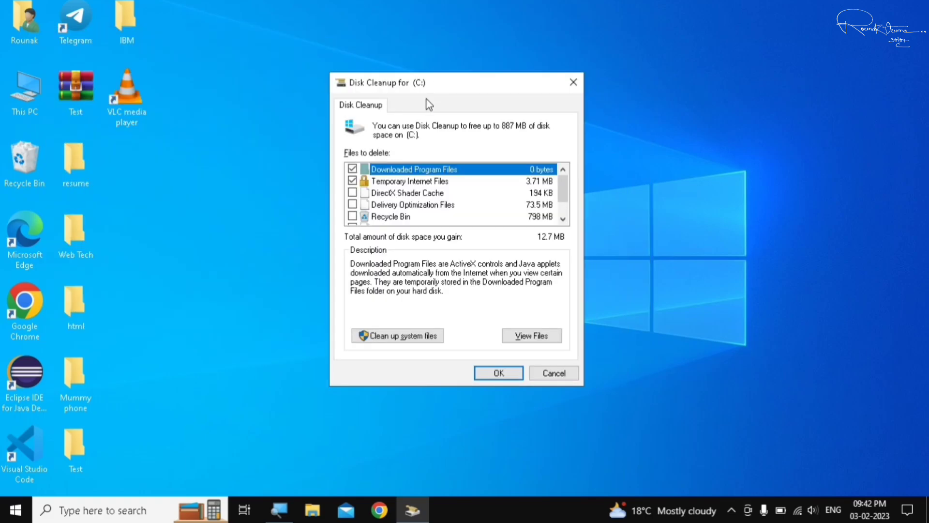
click(353, 193)
click(353, 204)
scroll(386, 221, down, 1)
click(352, 193)
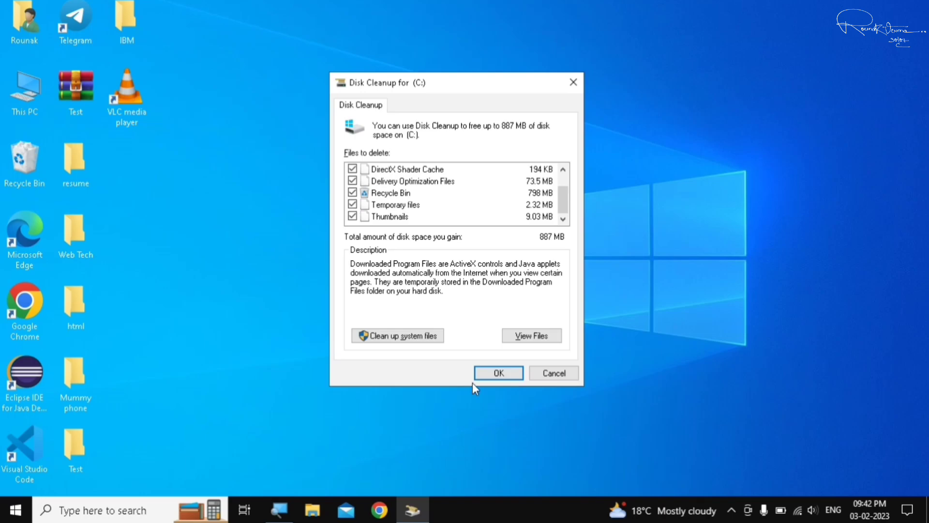
click(503, 374)
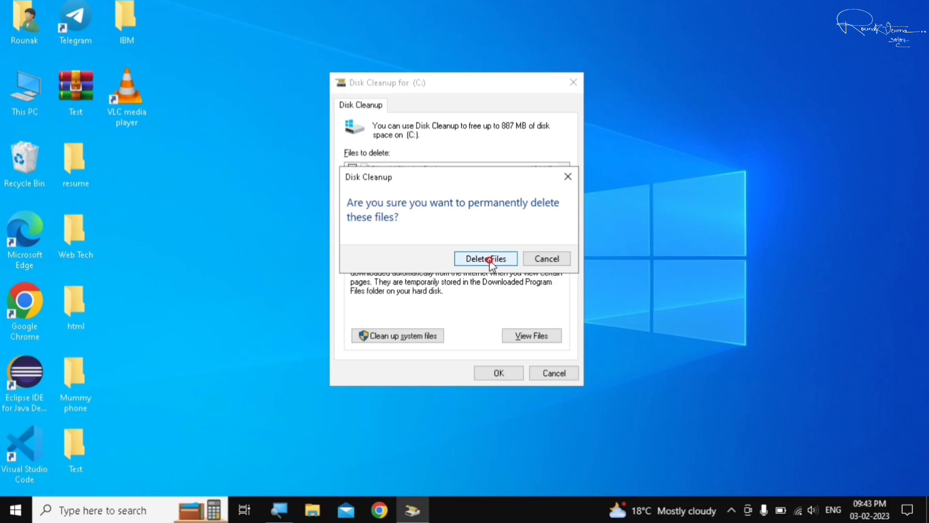
click(486, 258)
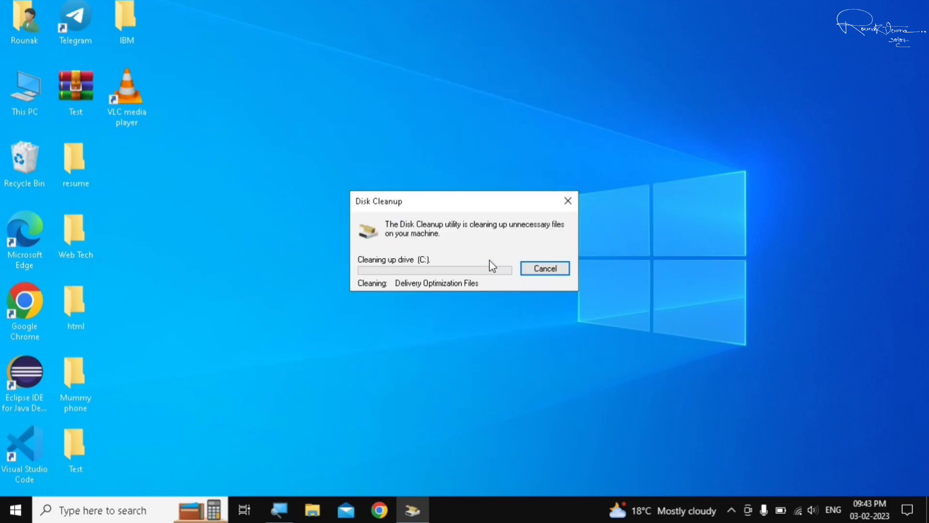